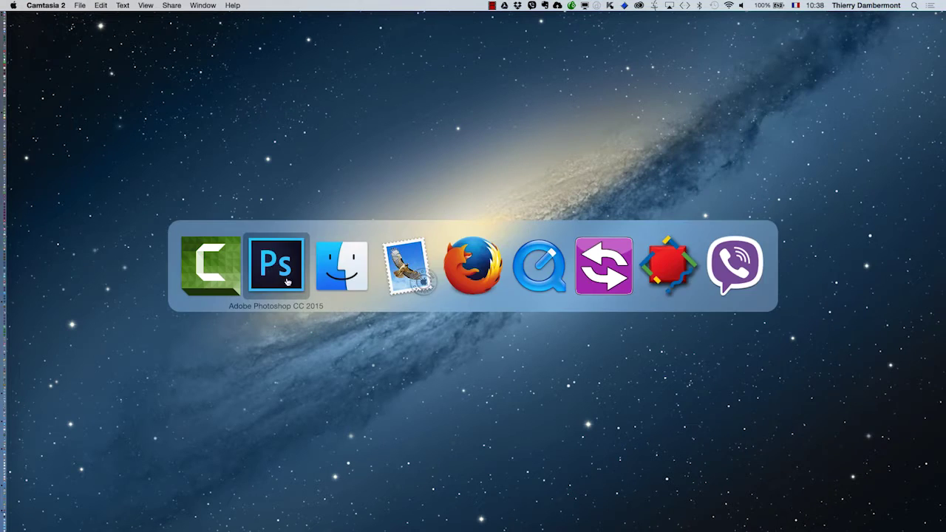
- Switch to Photoshop and browse for a file to open in the displacement map folder of "PS pour les photographes - fev 2015"
{"action": "left_click", "coordinate": [96, 5]}
{"action": "key", "text": "super+o"}
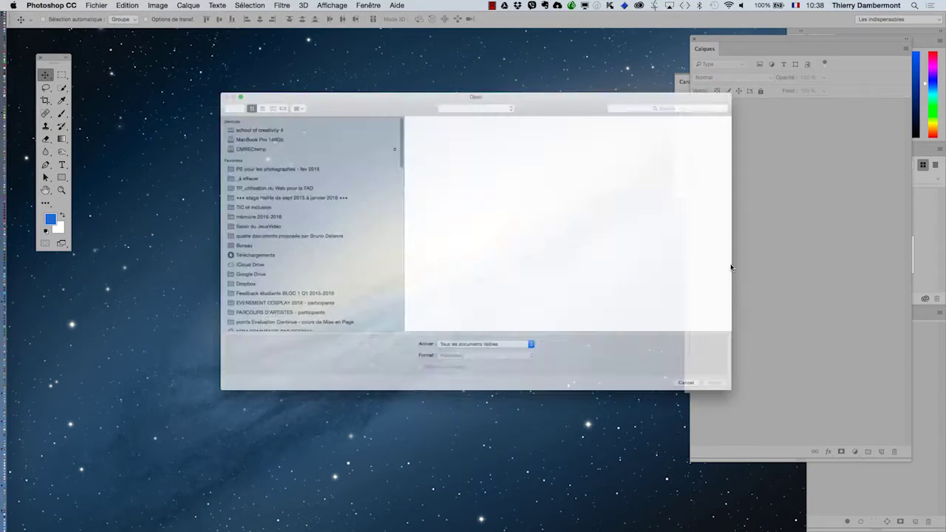
{"action": "left_click", "coordinate": [244, 145]}
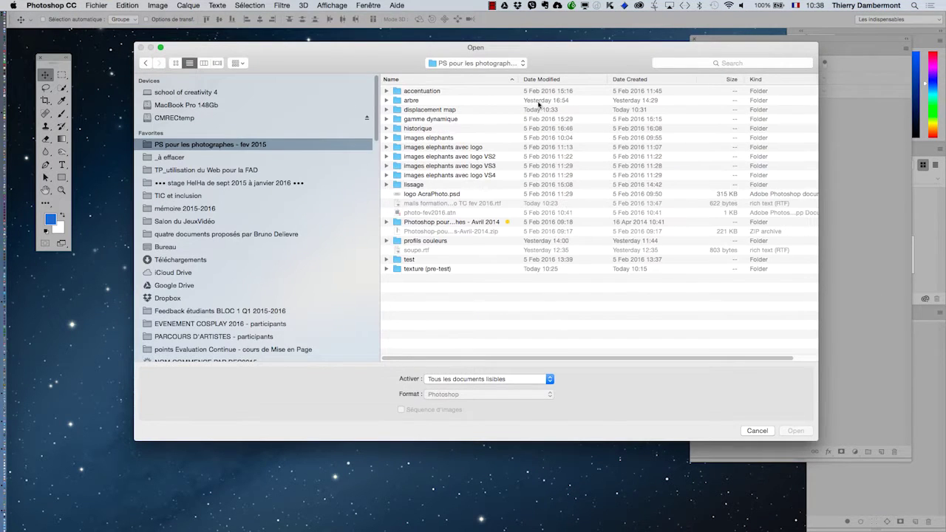
{"action": "left_click", "coordinate": [424, 92]}
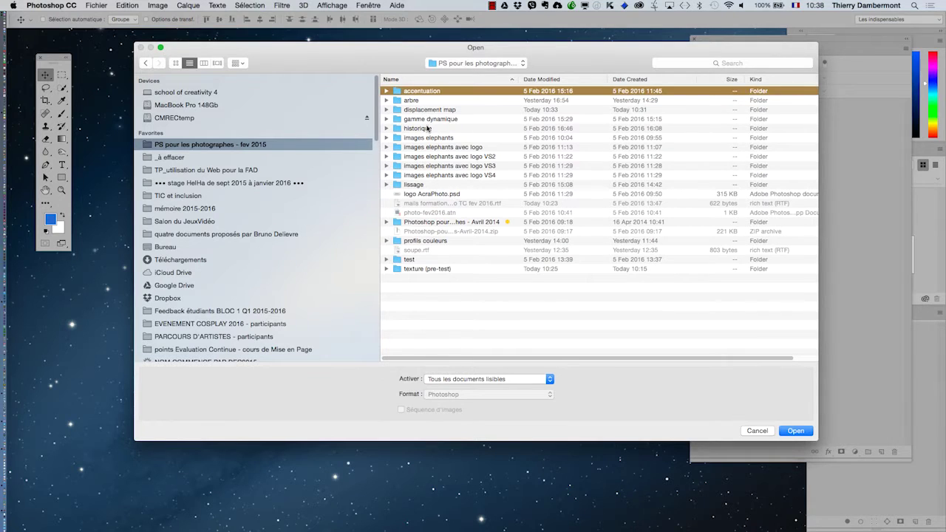
{"action": "left_click", "coordinate": [547, 80]}
{"action": "double_click", "coordinate": [430, 91]}
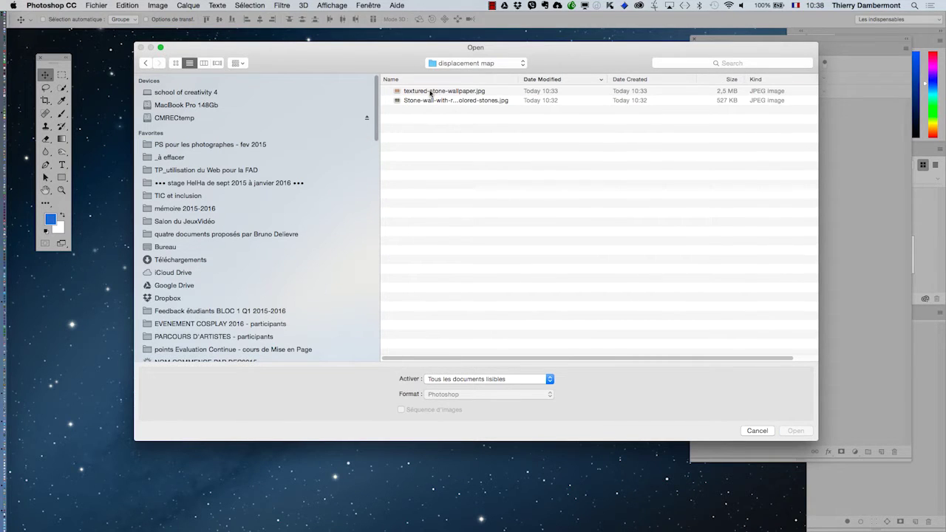
- Open textured-stone-wallpaper.jpg and assign it the sRGB IEC61966-2.1 profile
{"action": "left_click", "coordinate": [176, 64]}
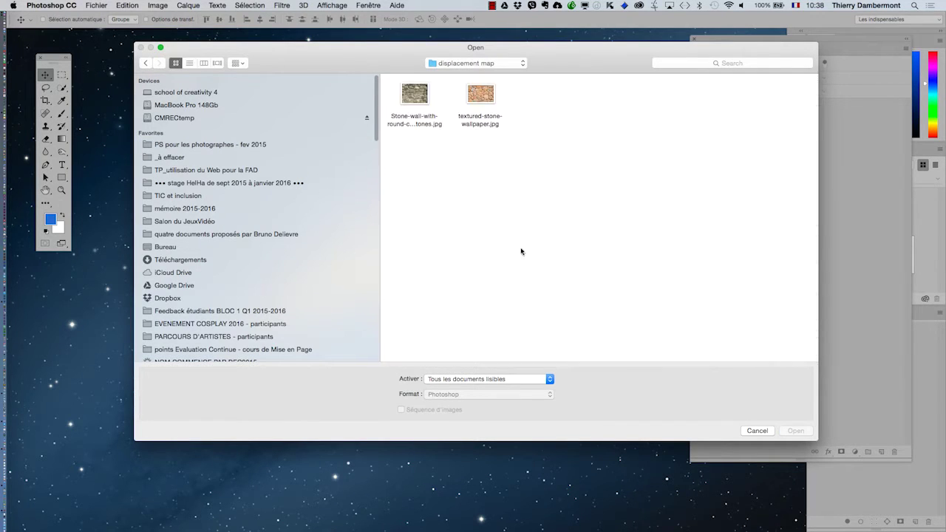
{"action": "left_click", "coordinate": [481, 96]}
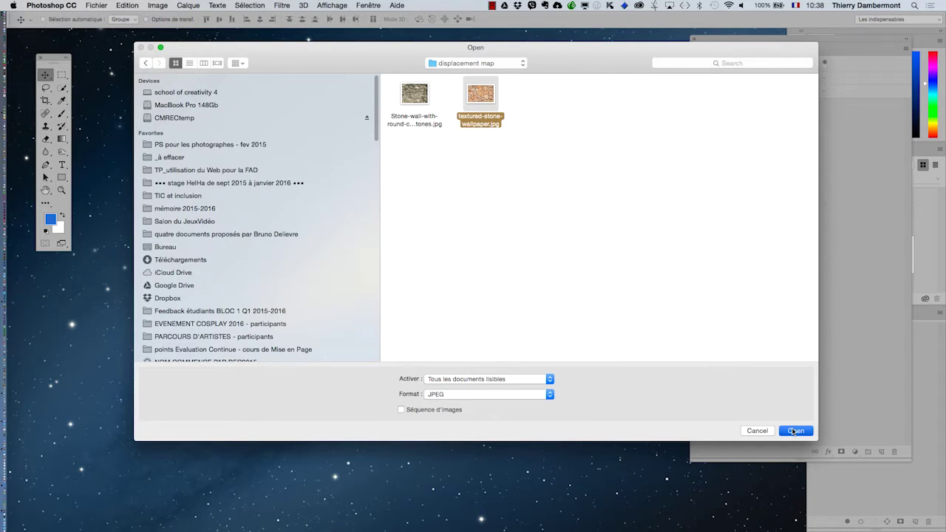
{"action": "key", "text": "Return"}
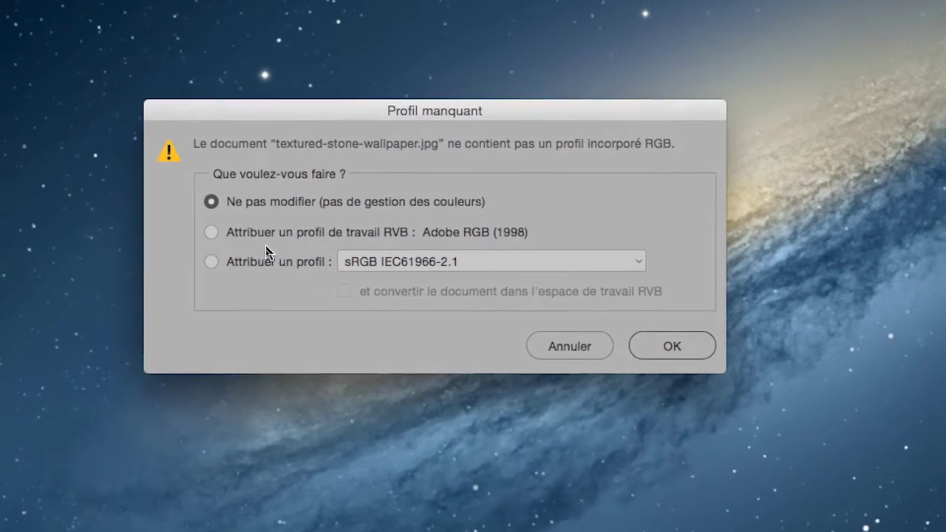
{"action": "left_click", "coordinate": [266, 251]}
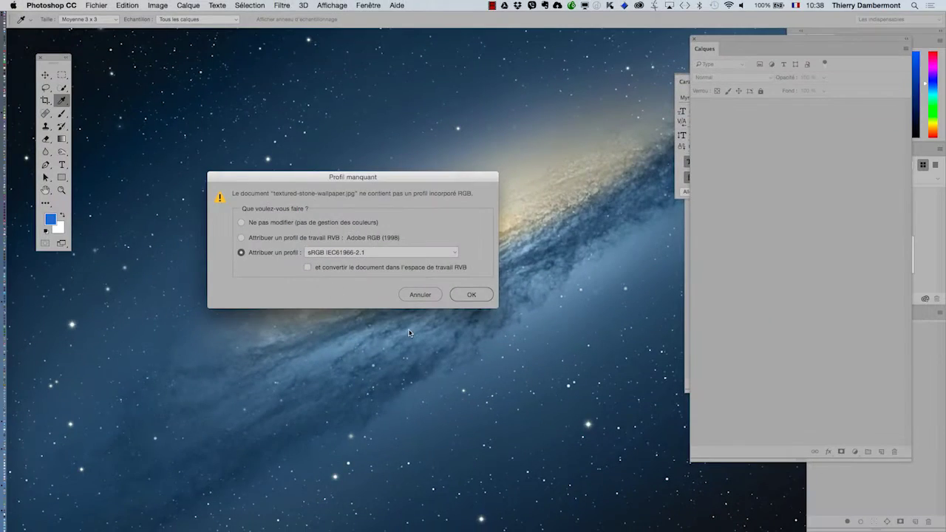
{"action": "left_click", "coordinate": [479, 299]}
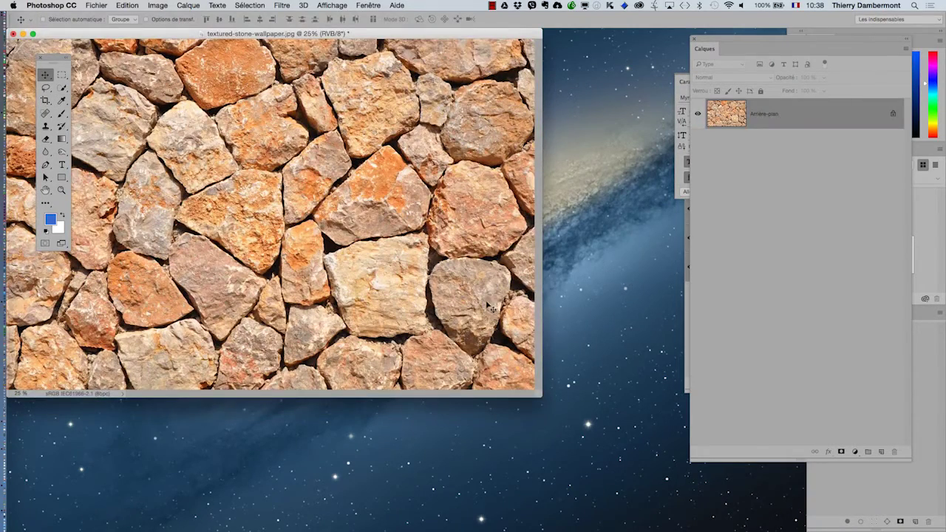
- Enlarge the document window and switch the image to full-screen mode with the menu bar
{"action": "left_click_drag", "start_coordinate": [541, 397], "coordinate": [565, 444]}
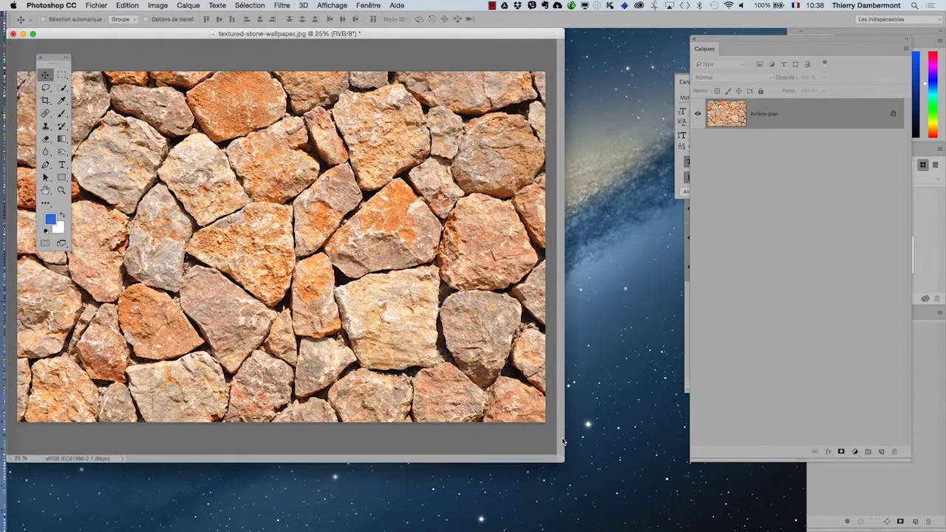
{"action": "key", "text": "f"}
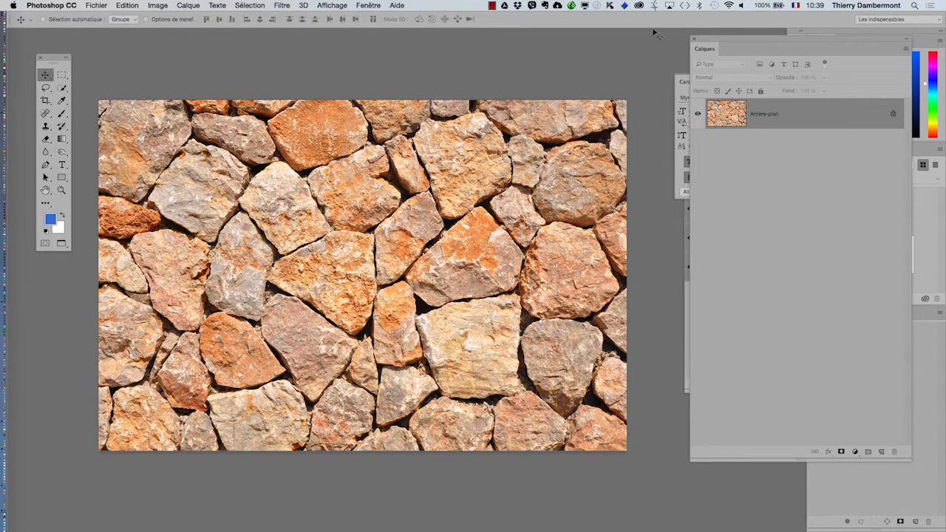
- Reset the "Les indispensables" workspace and detach the toolbox as a floating two-column palette
{"action": "left_click", "coordinate": [865, 21]}
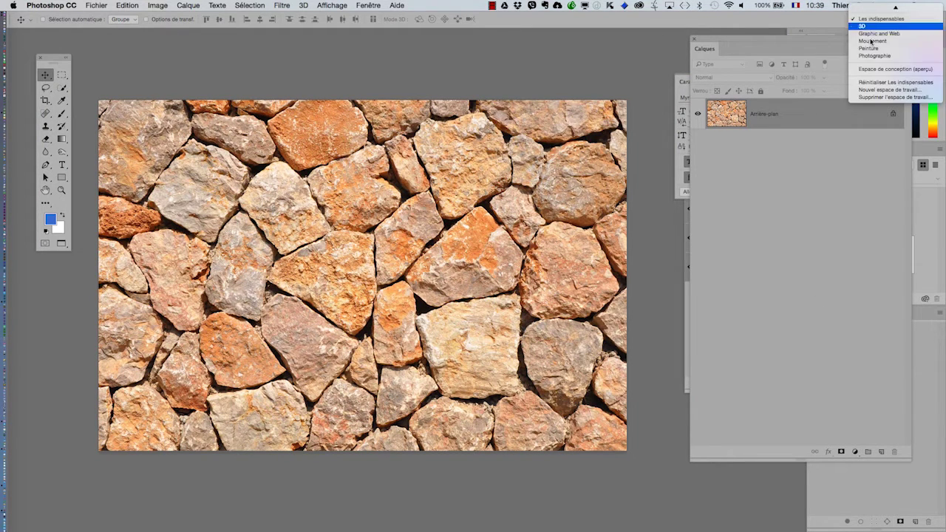
{"action": "left_click", "coordinate": [883, 80]}
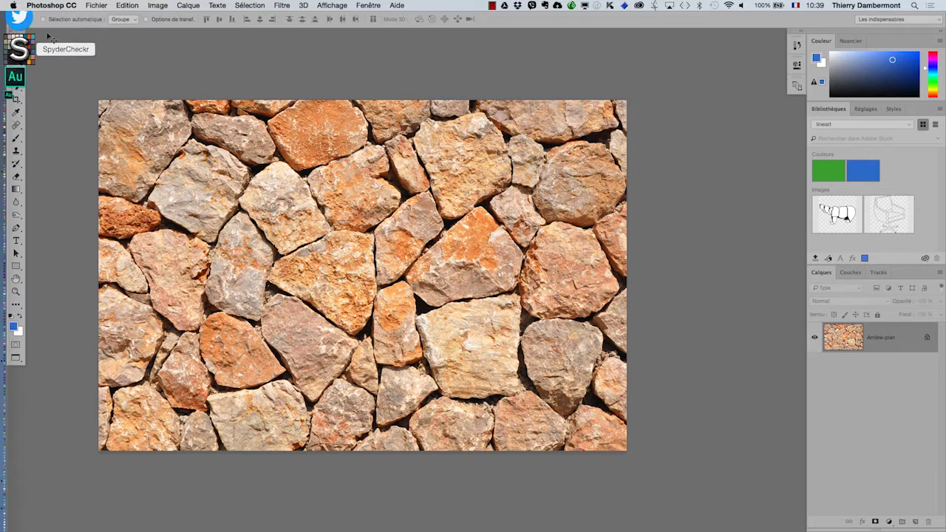
{"action": "left_click", "coordinate": [12, 33]}
{"action": "left_click_drag", "start_coordinate": [22, 32], "coordinate": [35, 49]}
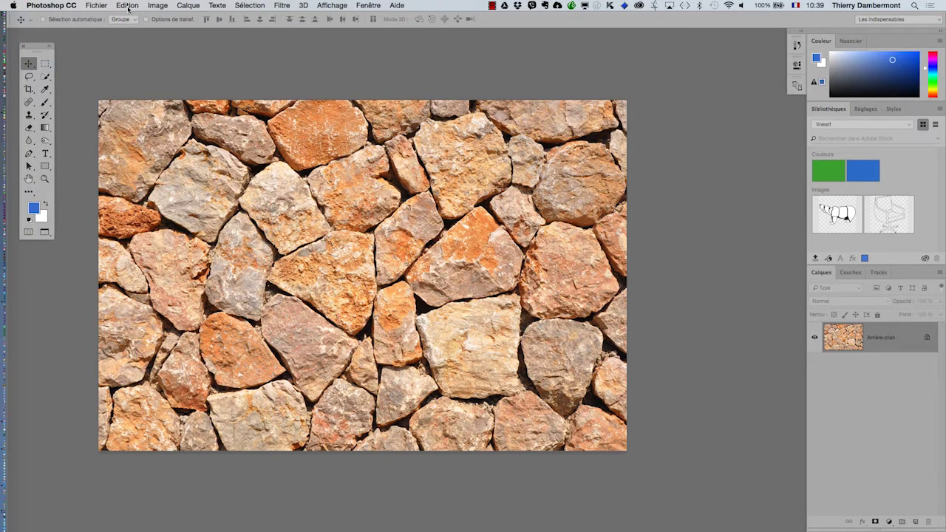
- Review the colour settings for working spaces and missing profiles, and leave them without changes
{"action": "left_click", "coordinate": [128, 6]}
{"action": "left_click", "coordinate": [224, 336]}
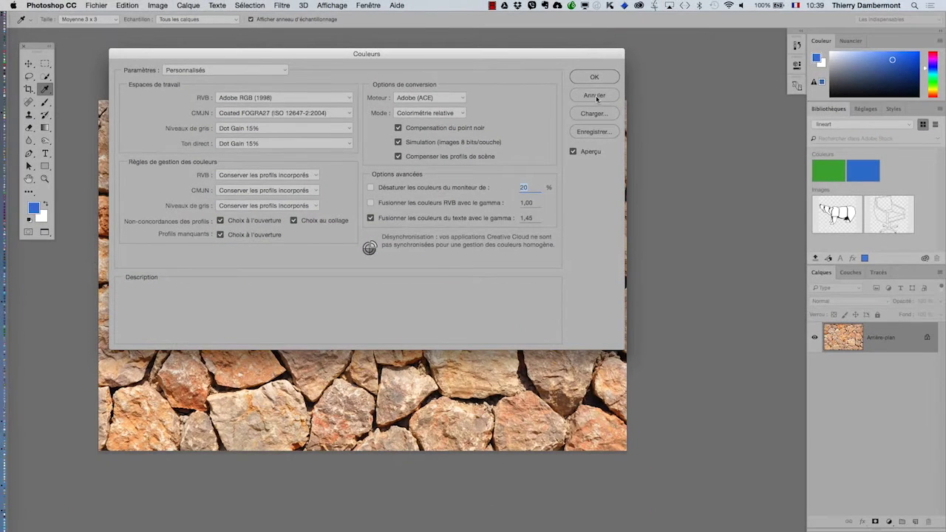
{"action": "left_click", "coordinate": [594, 95]}
{"action": "key", "text": "v"}
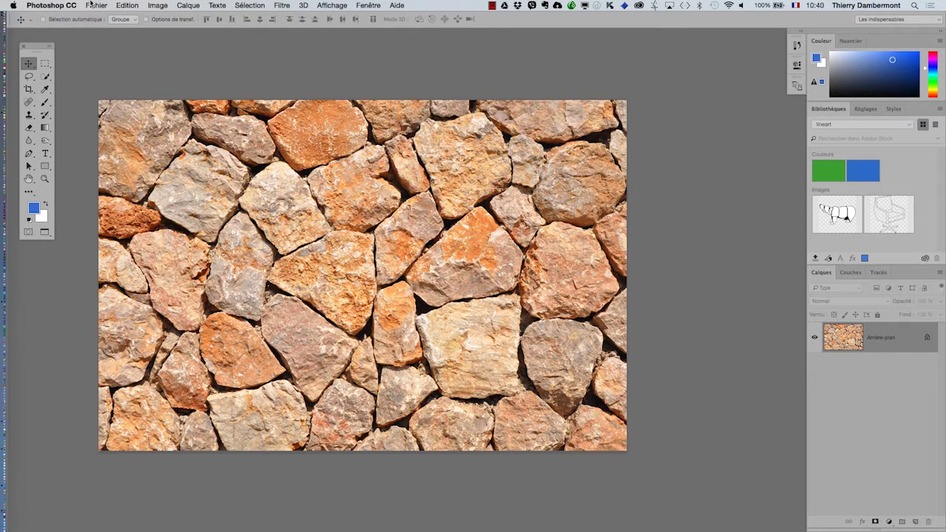
- Save the image in Photoshop format as textured-stone-wallpaper-01.psd in the displacement map folder
{"action": "left_click", "coordinate": [90, 5]}
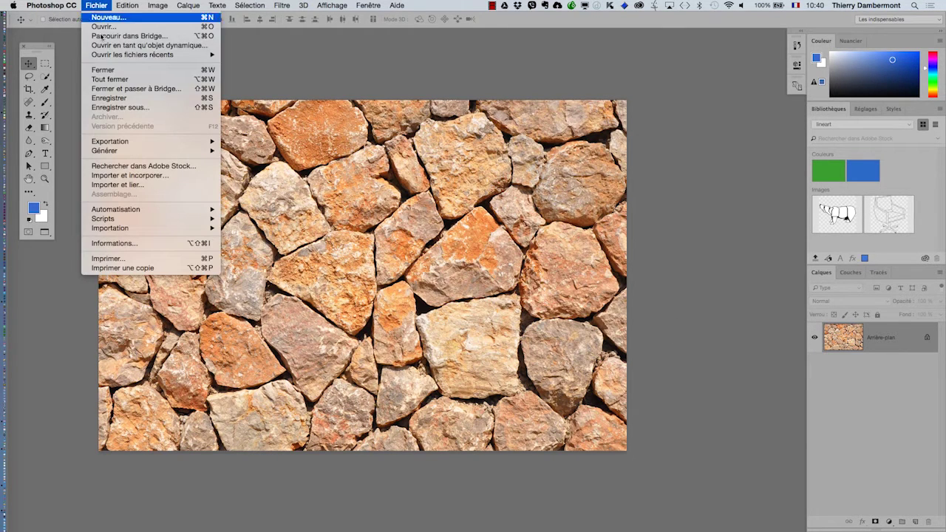
{"action": "left_click", "coordinate": [121, 109]}
{"action": "left_click", "coordinate": [477, 390]}
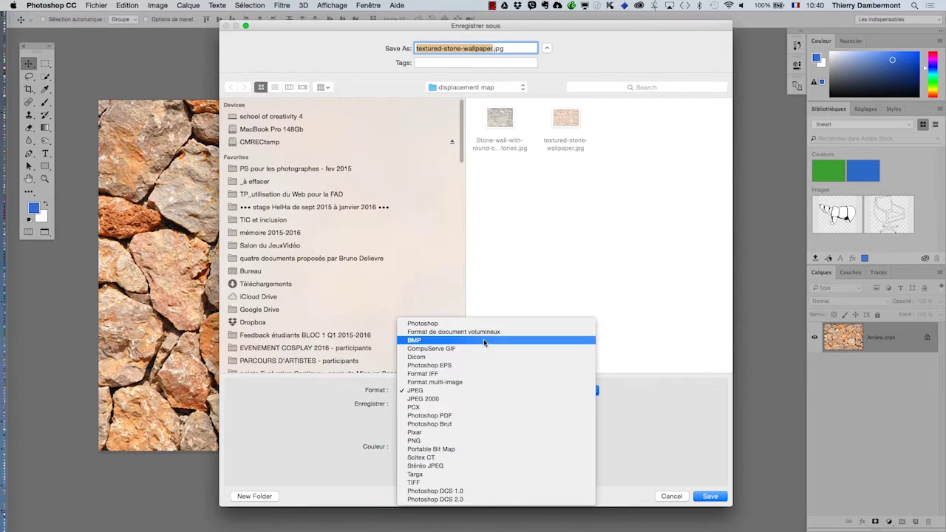
{"action": "left_click", "coordinate": [483, 325]}
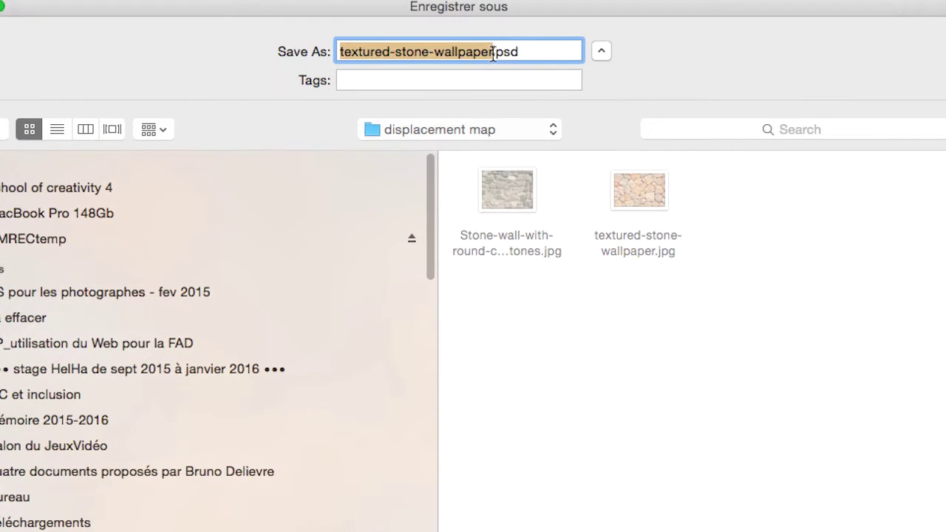
{"action": "key", "text": "Right"}
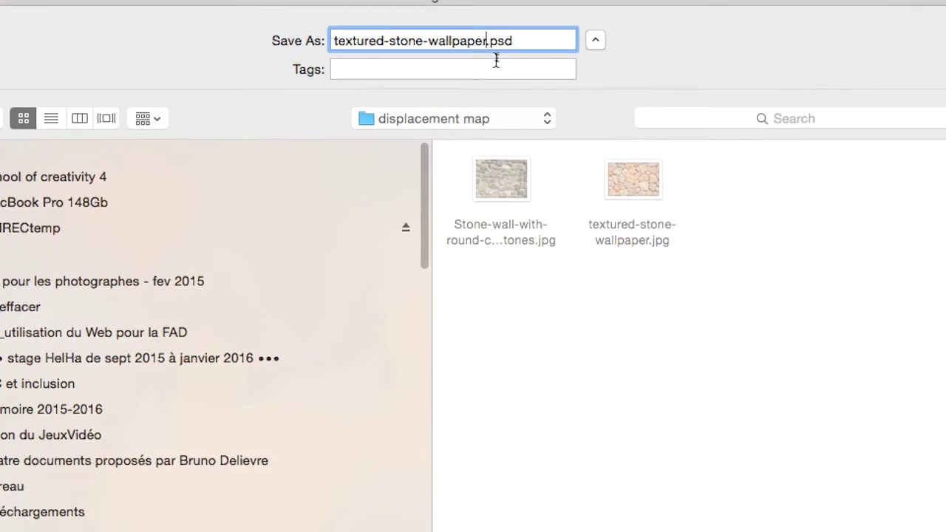
{"action": "type", "text": "-01"}
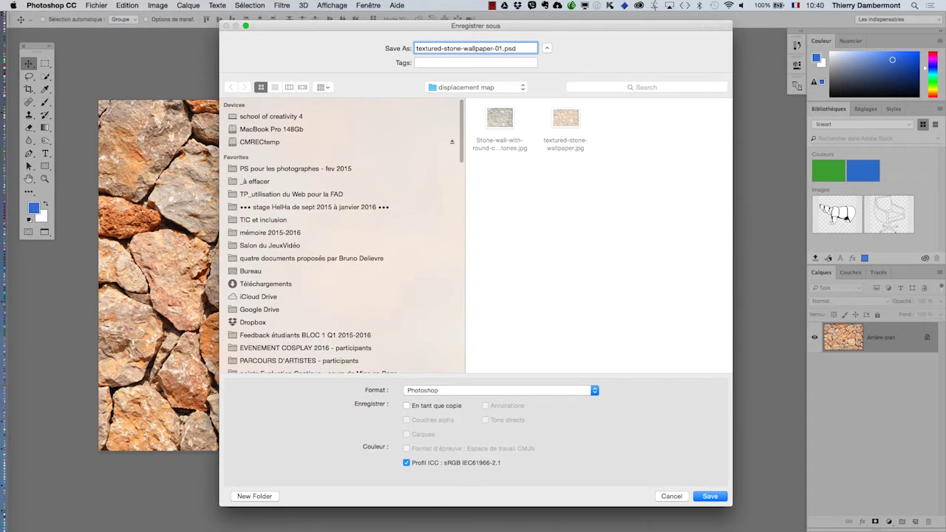
{"action": "key", "text": "Return"}
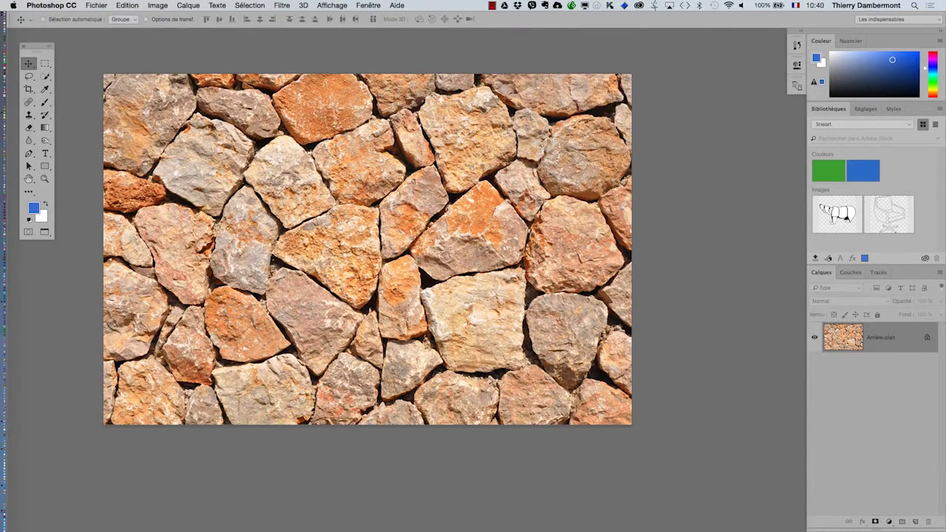
- Save another Photoshop-format version of the image as textured-stone-wallpaper-DISPL-MAP.psd in the same folder
{"action": "left_click", "coordinate": [92, 5]}
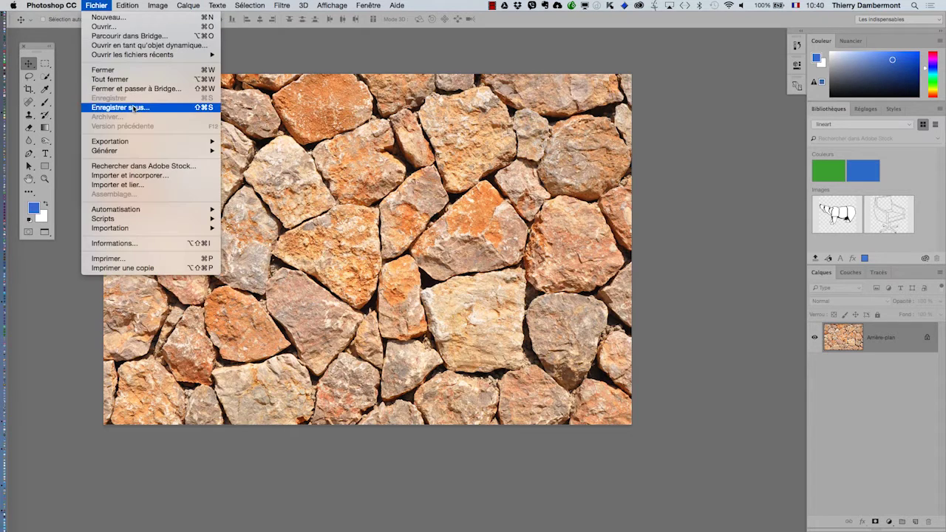
{"action": "left_click", "coordinate": [132, 107]}
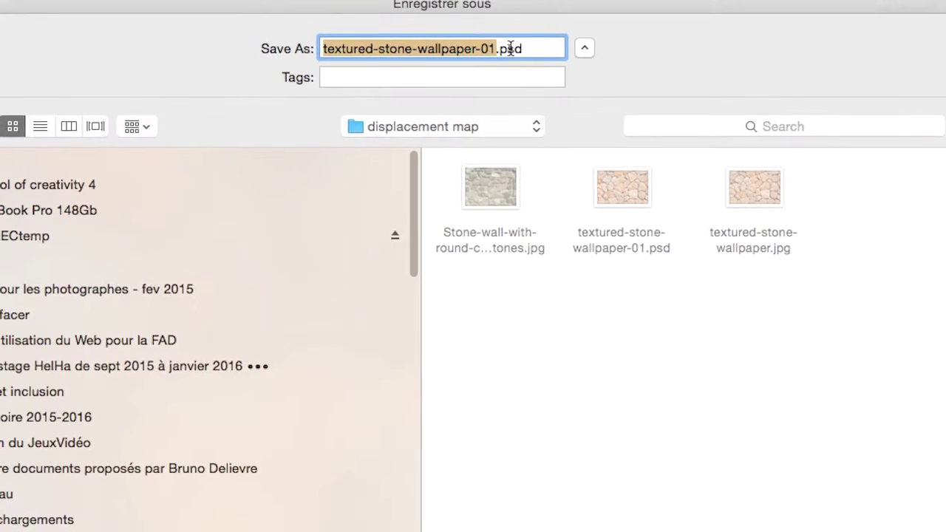
{"action": "left_click", "coordinate": [503, 48]}
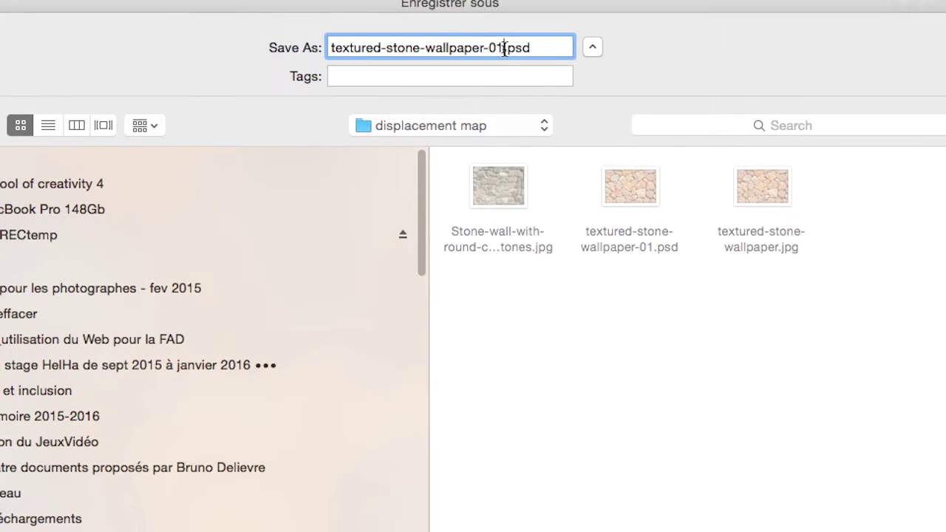
{"action": "left_click_drag", "start_coordinate": [503, 48], "coordinate": [492, 48]}
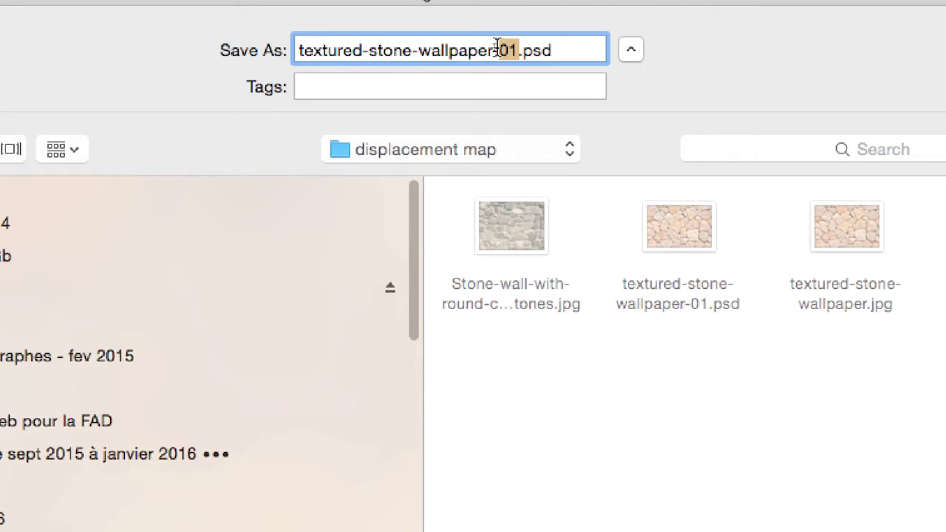
{"action": "type", "text": "DISPL"}
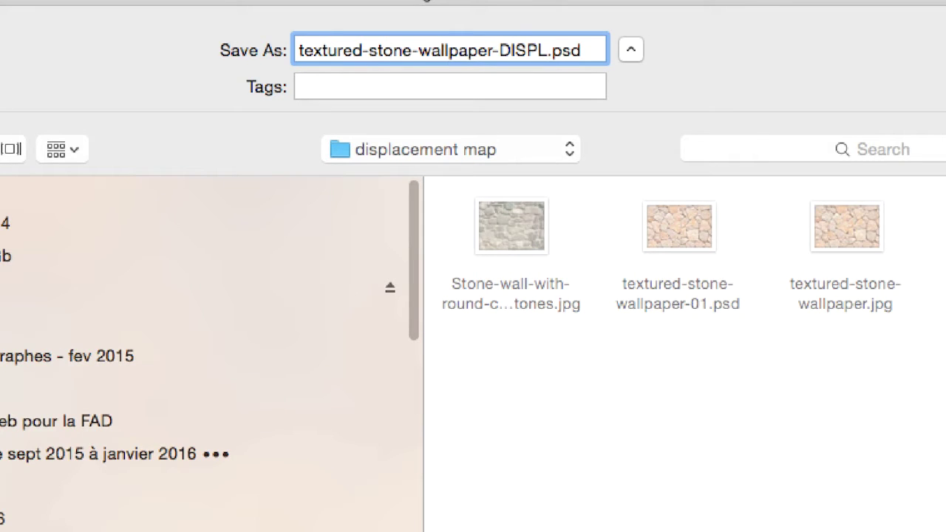
{"action": "type", "text": "-MAP"}
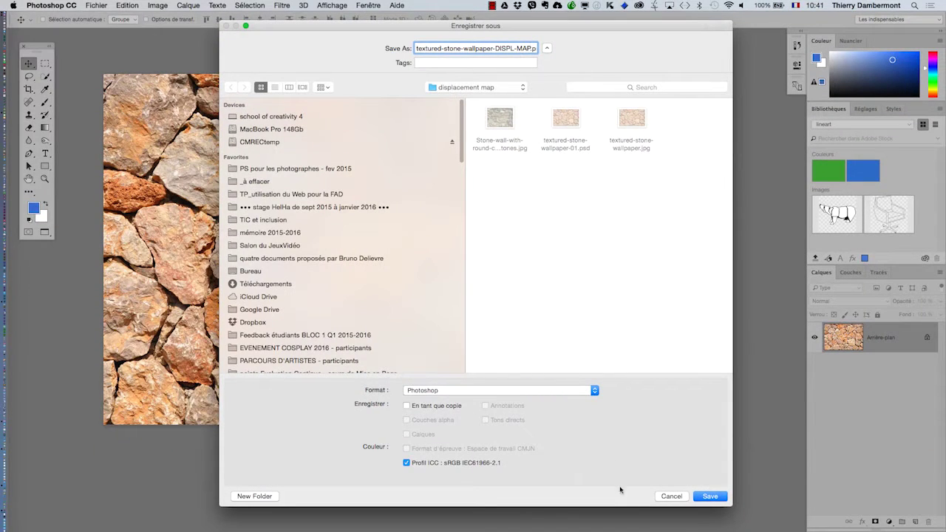
{"action": "left_click", "coordinate": [711, 500]}
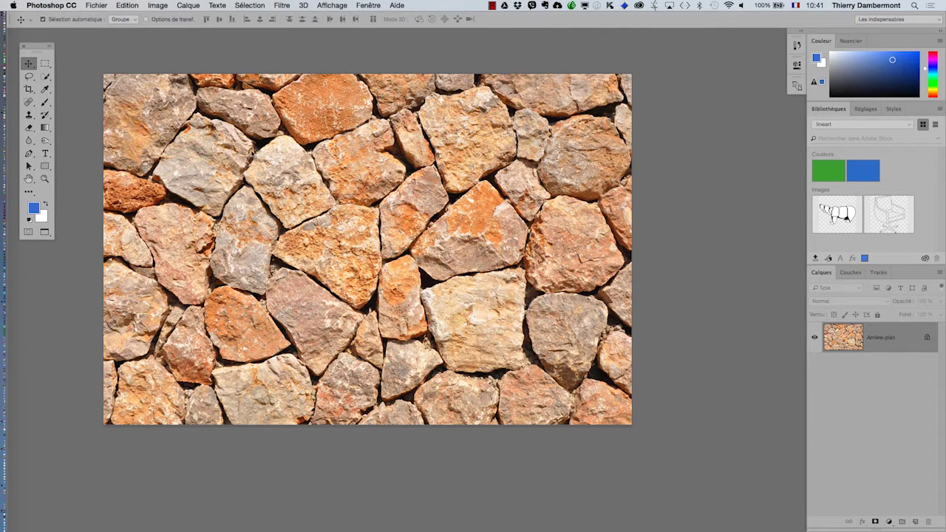
- Close the image, switch to Finder and open a new file window
{"action": "key", "text": "super+w"}
{"action": "key", "text": "super+Tab"}
{"action": "key", "text": "super+Tab"}
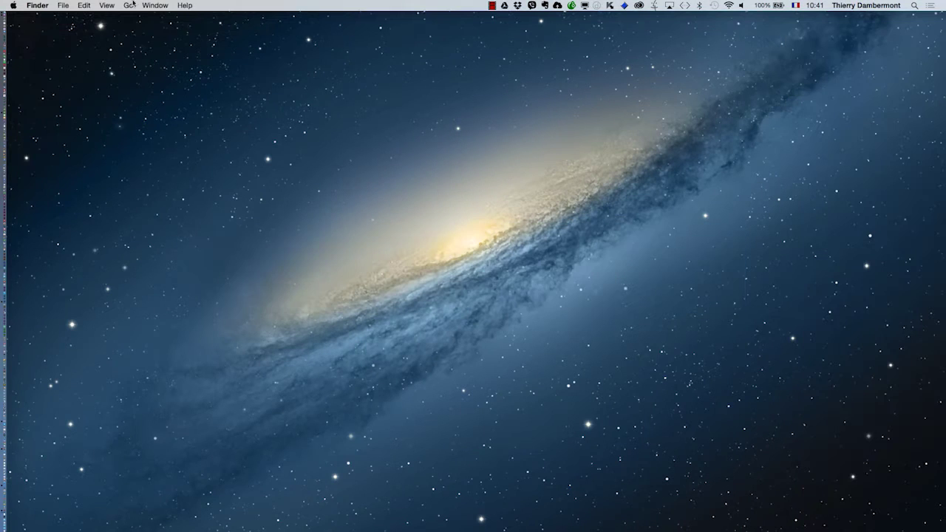
{"action": "left_click", "coordinate": [83, 5]}
{"action": "left_click", "coordinate": [82, 23]}
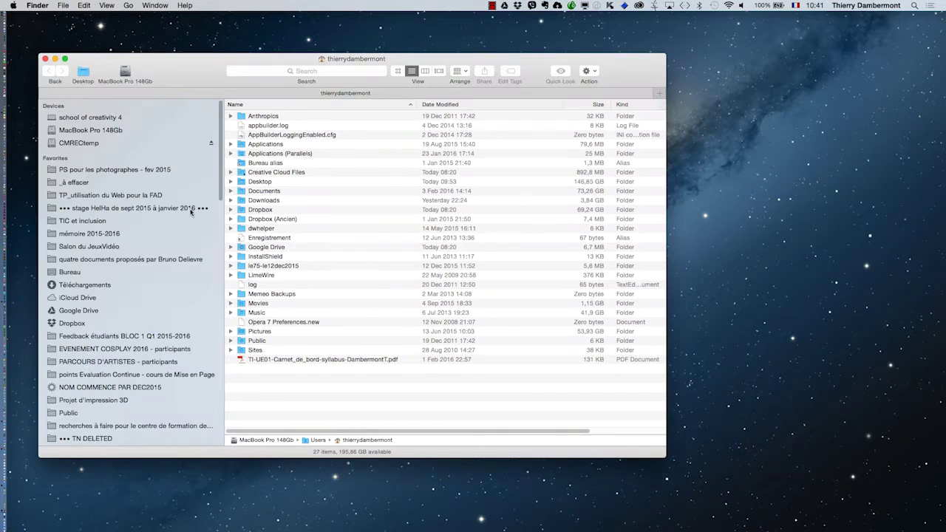
- Open the displacement map folder in "PS pour les photographes - fev 2015" and check the original JPEG and saved PSD files
{"action": "left_click", "coordinate": [92, 172]}
{"action": "double_click", "coordinate": [299, 118]}
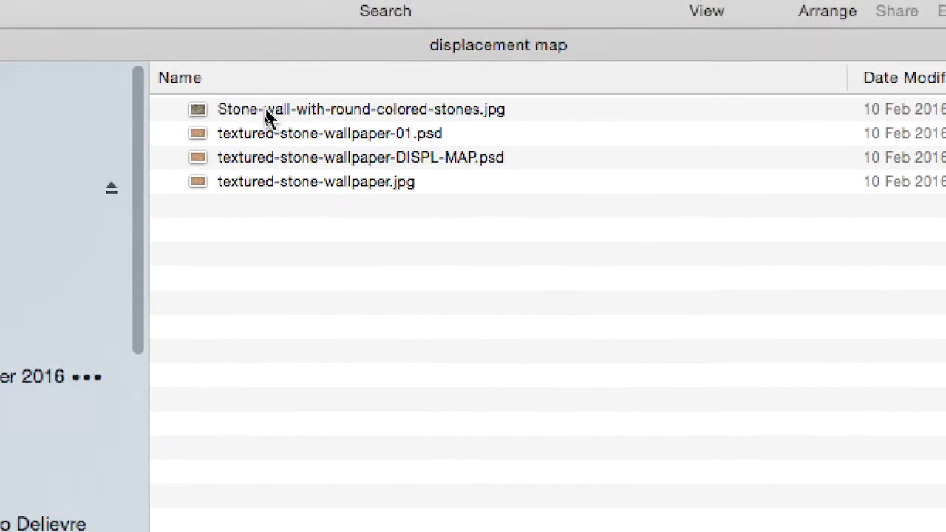
{"action": "left_click", "coordinate": [266, 165]}
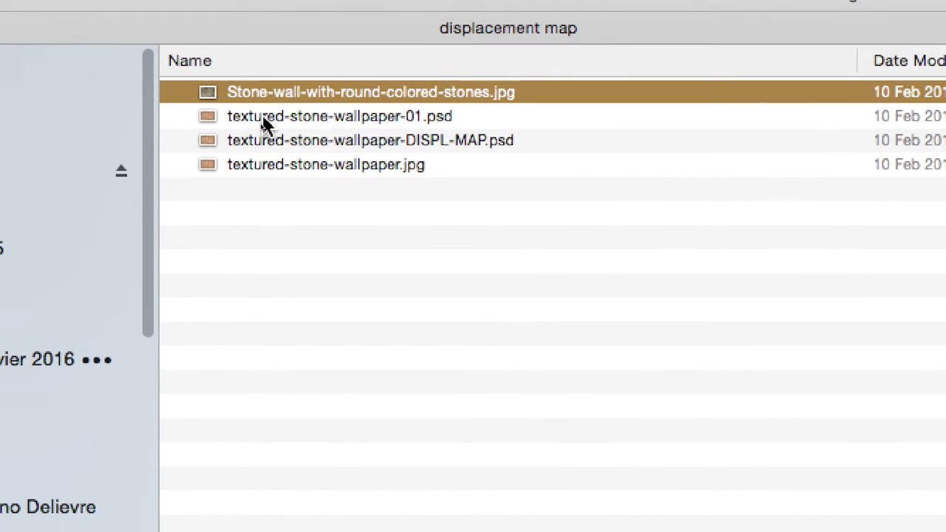
{"action": "left_click", "coordinate": [233, 132]}
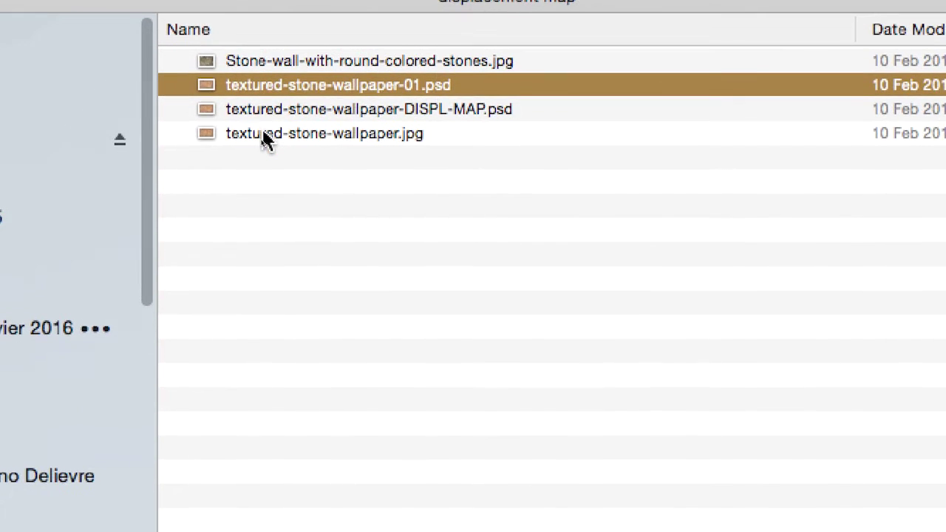
{"action": "left_click", "coordinate": [266, 136]}
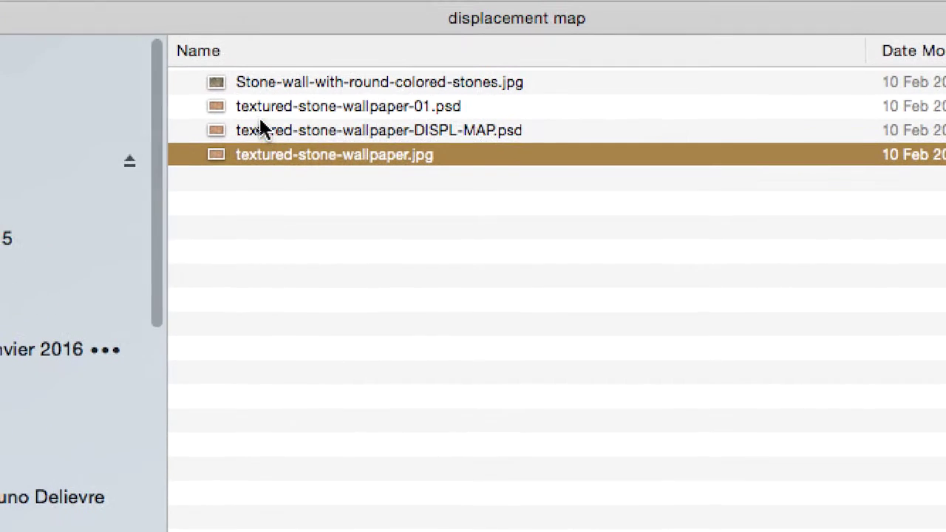
- Check the 01 and DISPL-MAP PSD files in Finder, switch to Photoshop and hide all other applications
{"action": "left_click", "coordinate": [239, 78]}
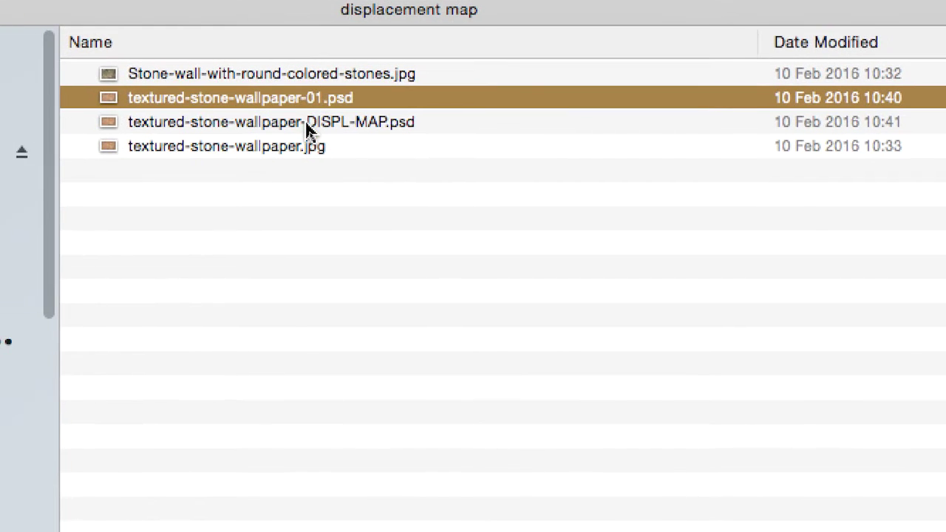
{"action": "left_click", "coordinate": [292, 136]}
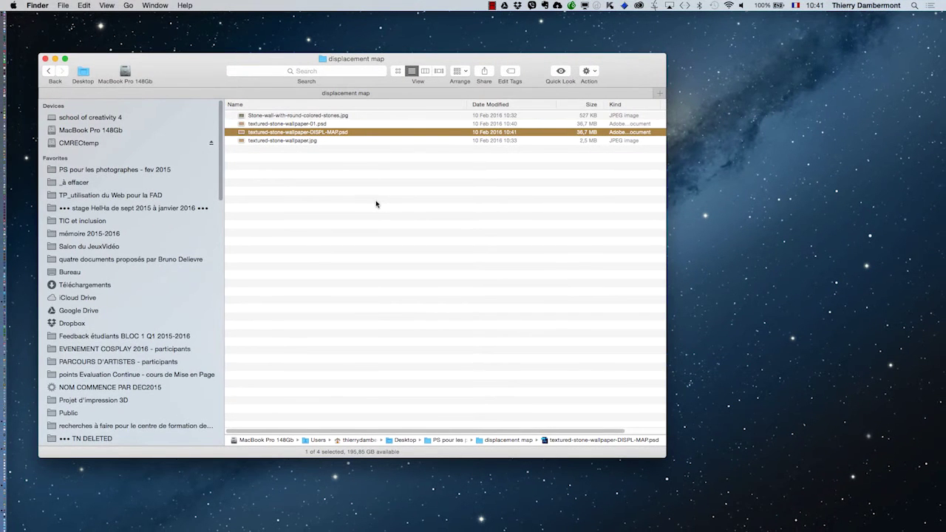
{"action": "left_click", "coordinate": [375, 204]}
{"action": "key", "text": "super+Tab"}
{"action": "left_click", "coordinate": [308, 271]}
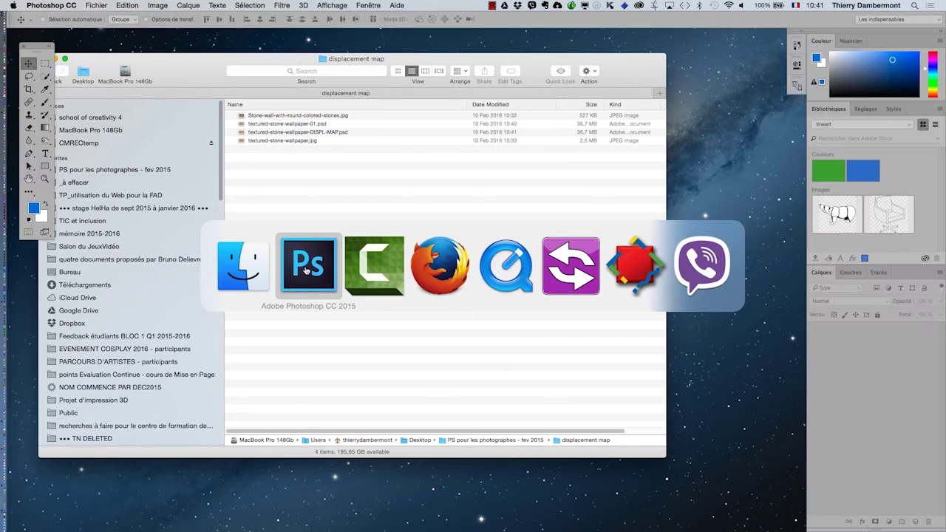
{"action": "key", "text": "alt+super+h"}
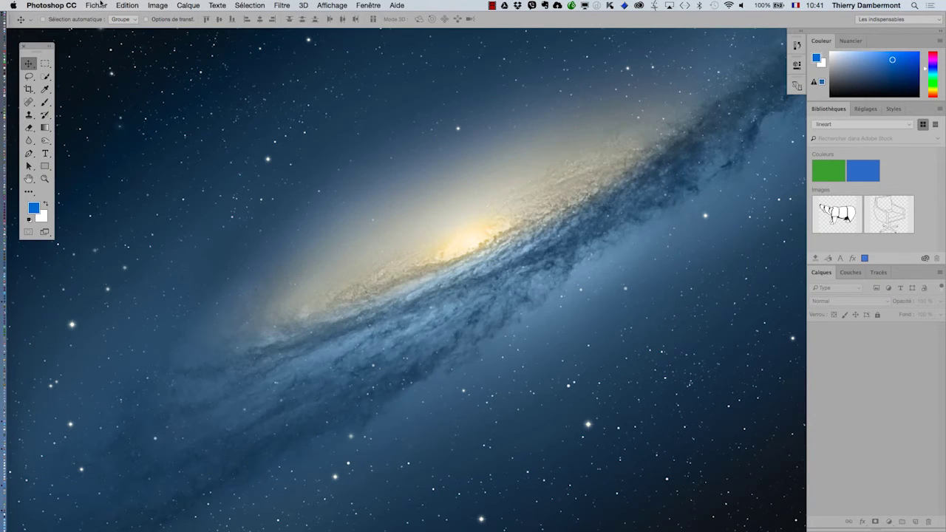
- Open textured-stone-wallpaper-01.psd from the displacement map folder with its embedded colour profile preserved, and show it in full-screen mode with the menu bar
{"action": "left_click", "coordinate": [98, 5]}
{"action": "left_click", "coordinate": [106, 27]}
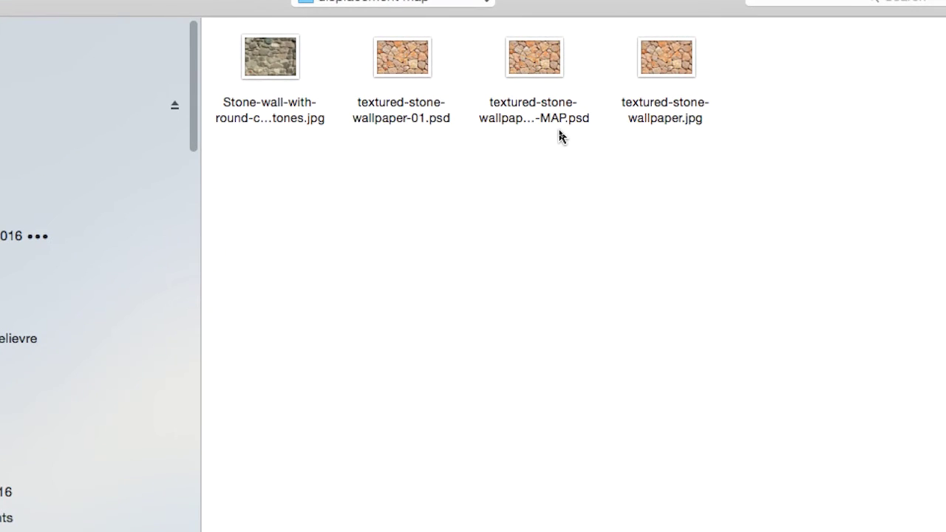
{"action": "left_click", "coordinate": [414, 83]}
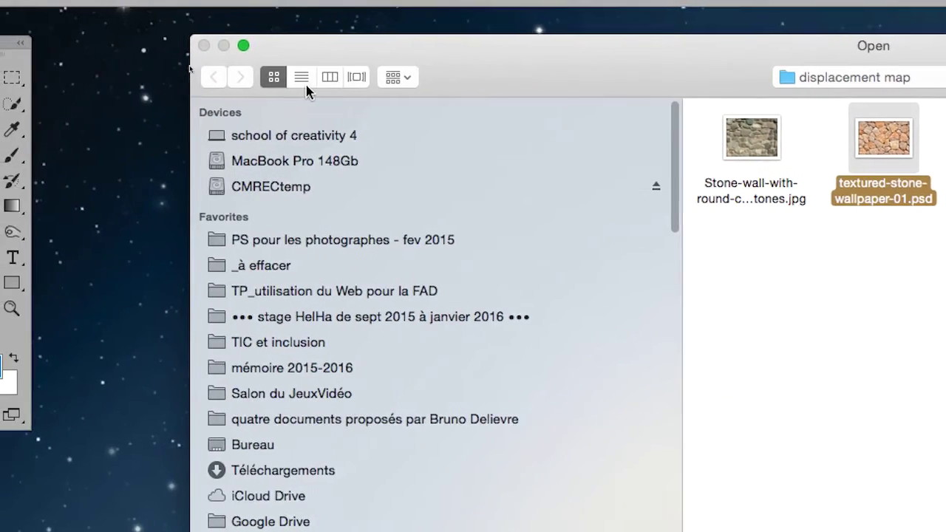
{"action": "left_click", "coordinate": [305, 82]}
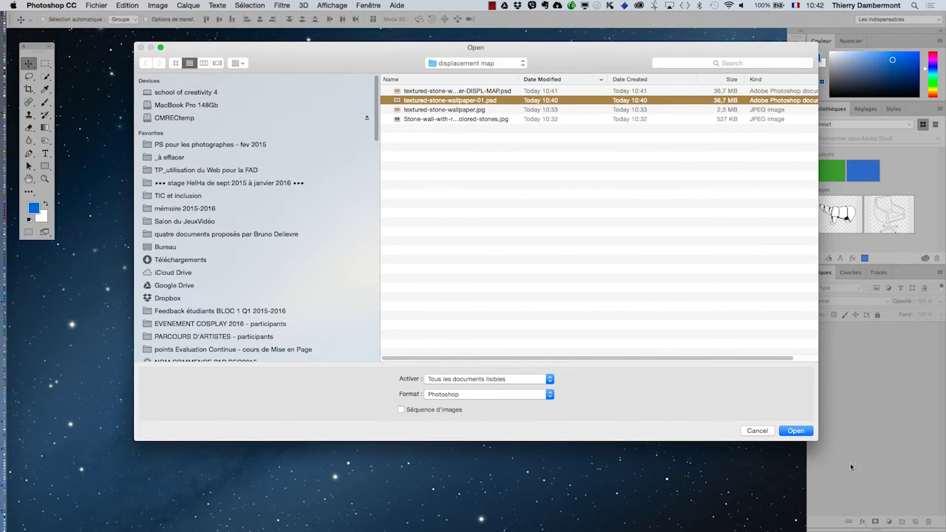
{"action": "left_click", "coordinate": [797, 430]}
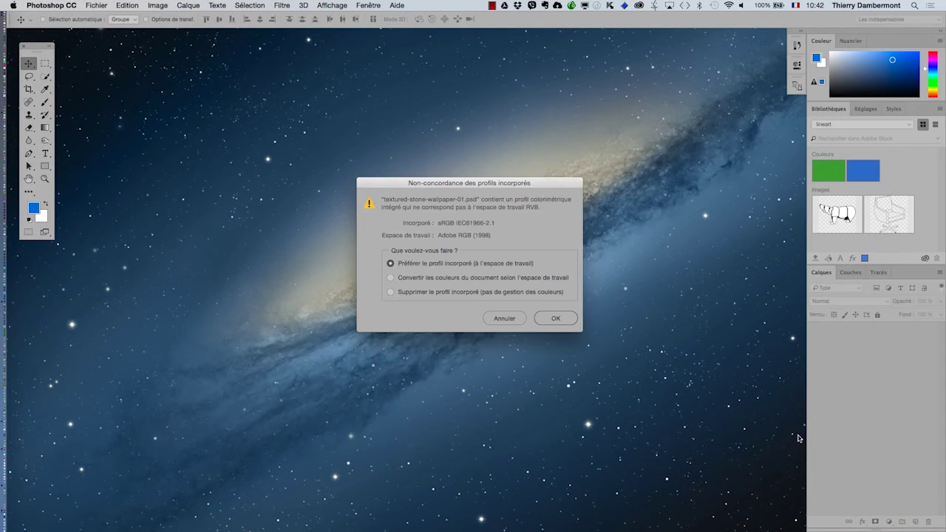
{"action": "left_click", "coordinate": [562, 318]}
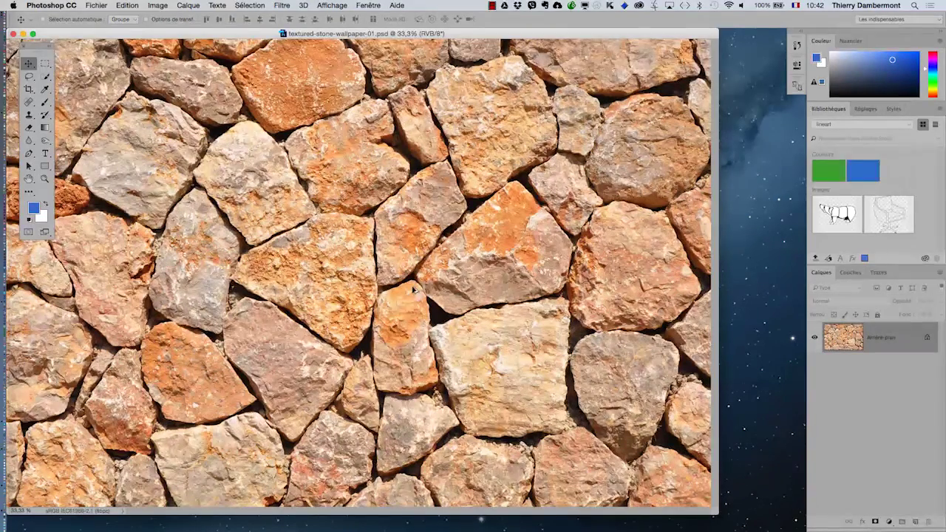
{"action": "key", "text": "f"}
{"action": "key", "text": "super+minus"}
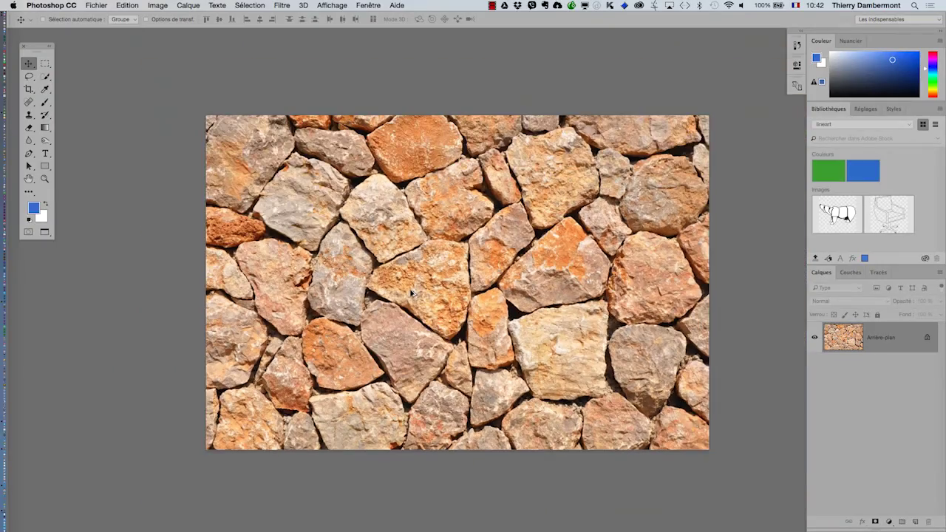